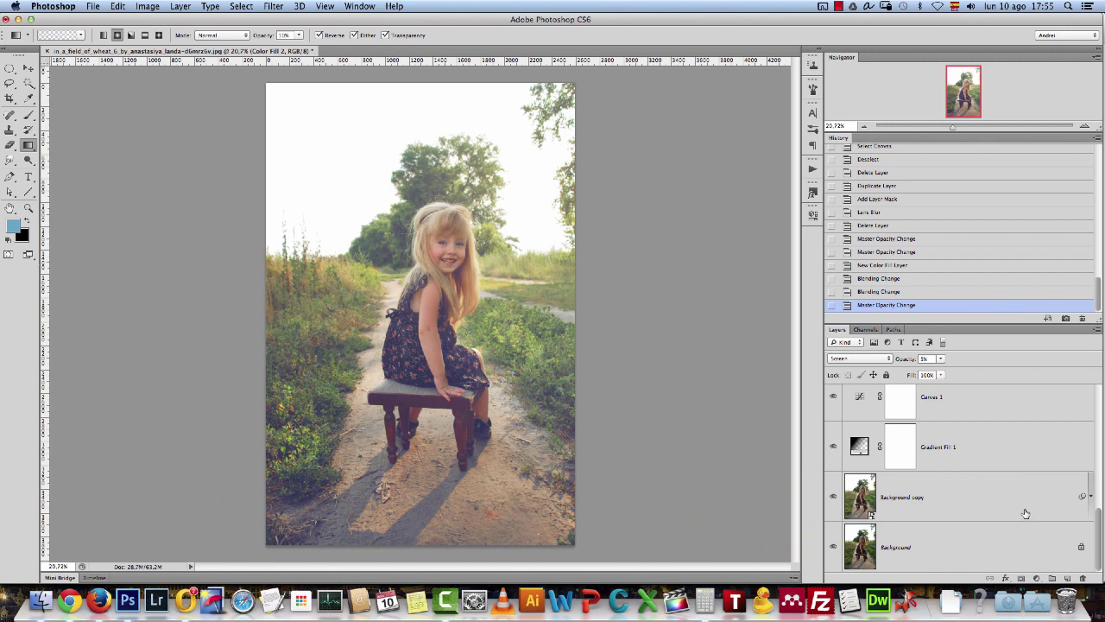
- Hide and restore the Curves 1, Gradient Fill 1 and Background copy layers to compare before and after
left_click(833, 547, "alt")
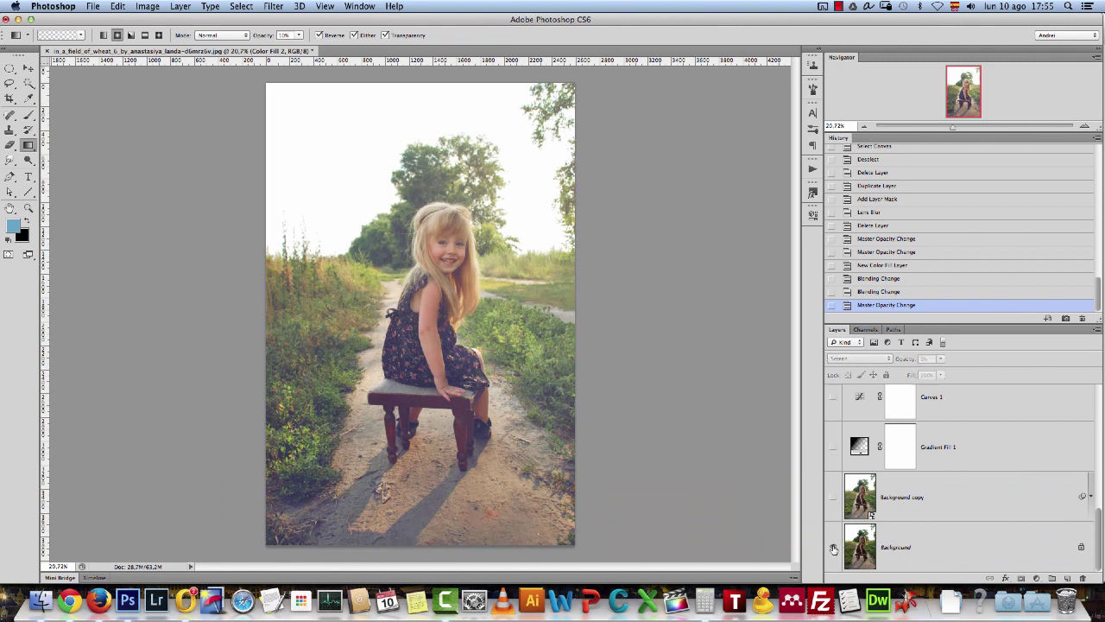
left_click(833, 547, "alt")
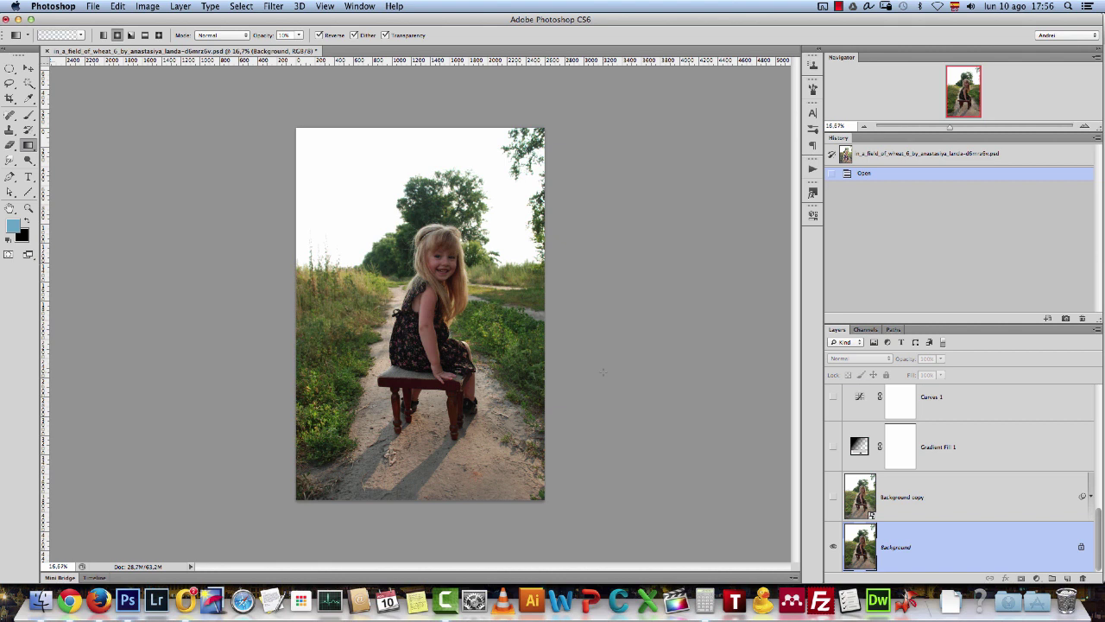
- Close the layered PSD without saving and reopen the original wheat-field JPG from recent files
key("super+w")
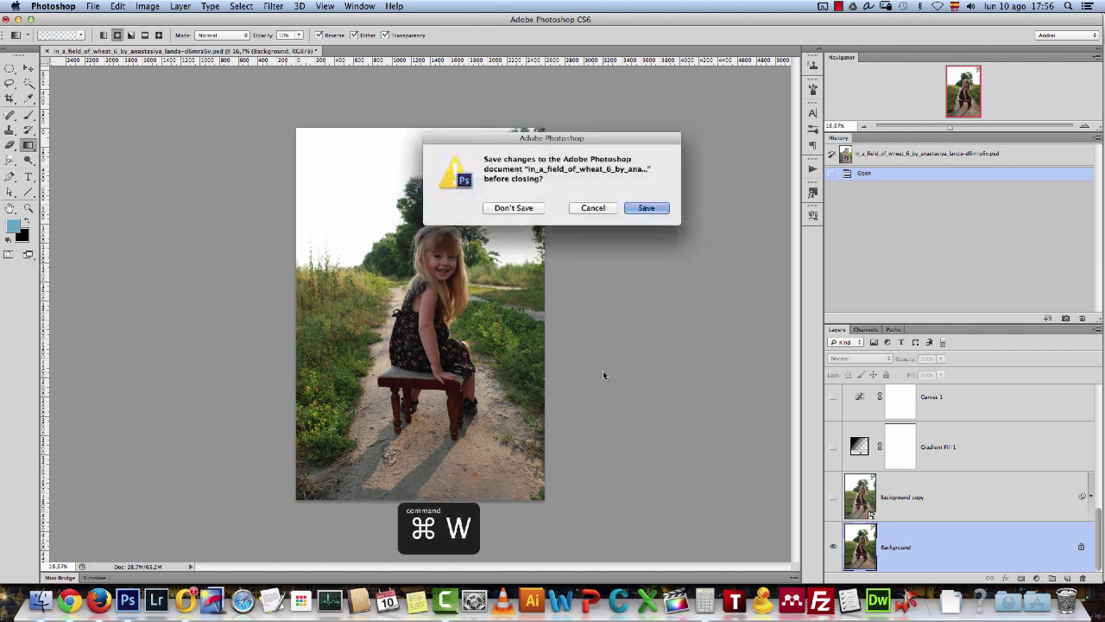
left_click(512, 208)
left_click(93, 6)
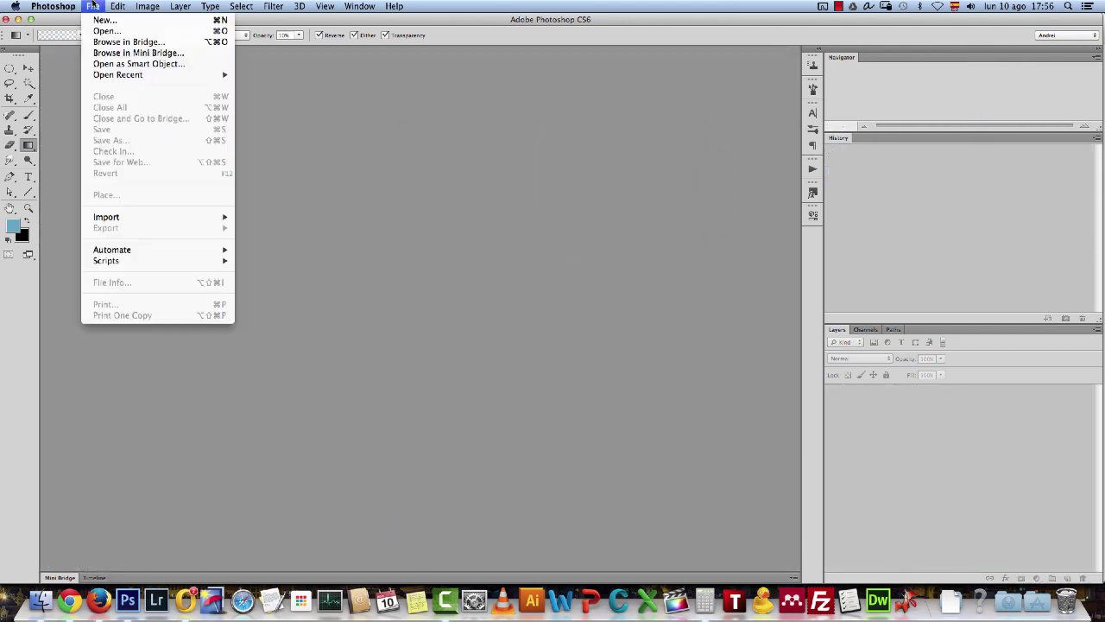
mouse_move(173, 74)
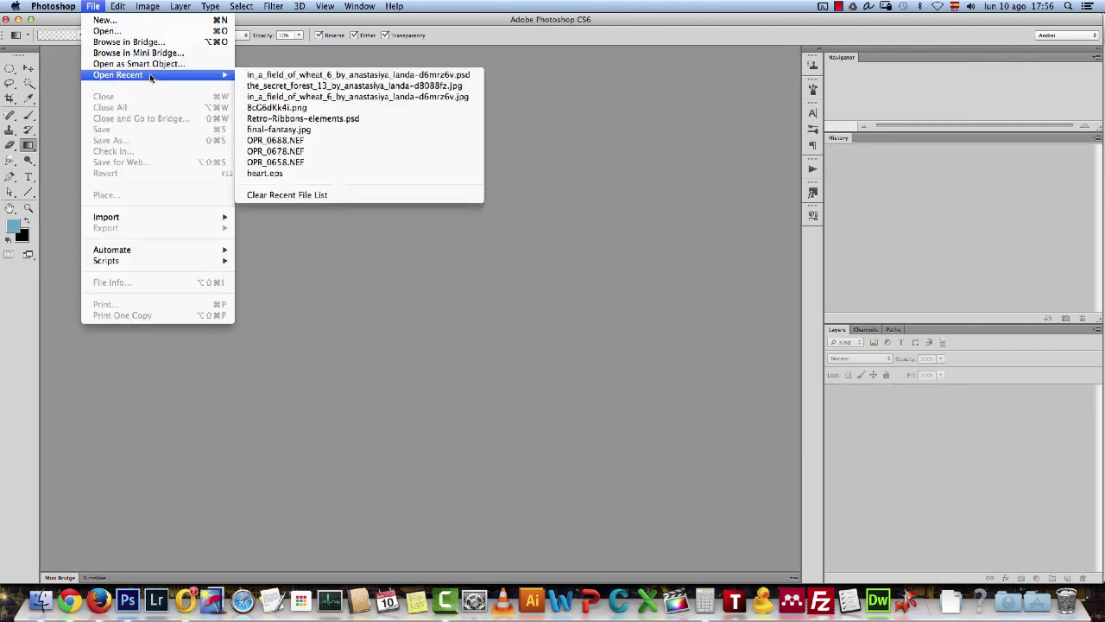
left_click(344, 98)
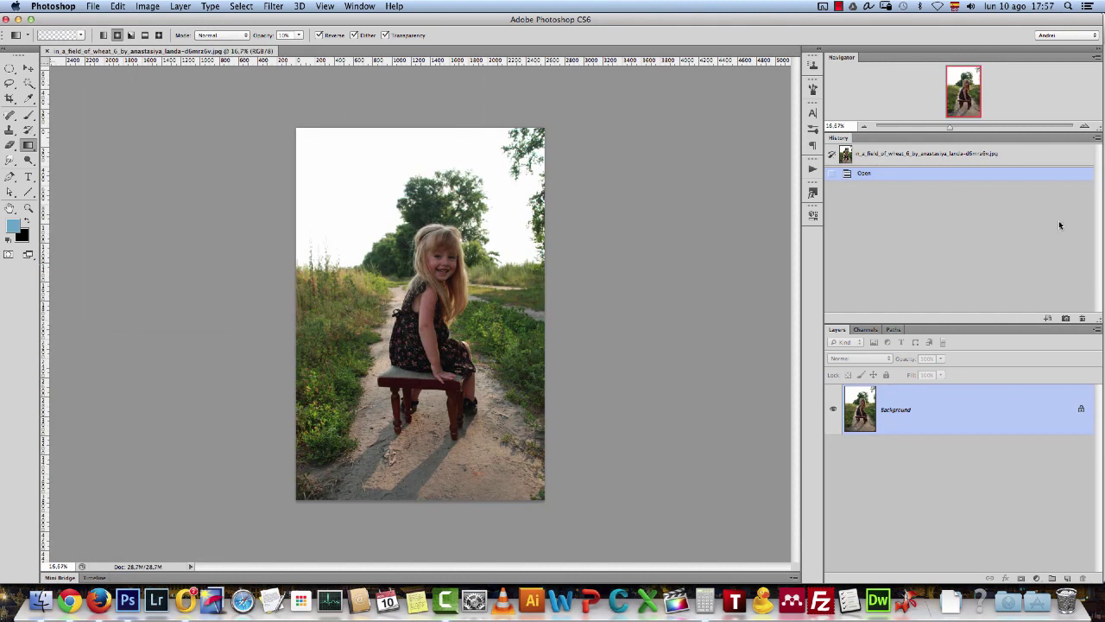
- Create an action named 'Fantasy photo effect' in the Acciones psdbox.es set and start recording
left_click(813, 168)
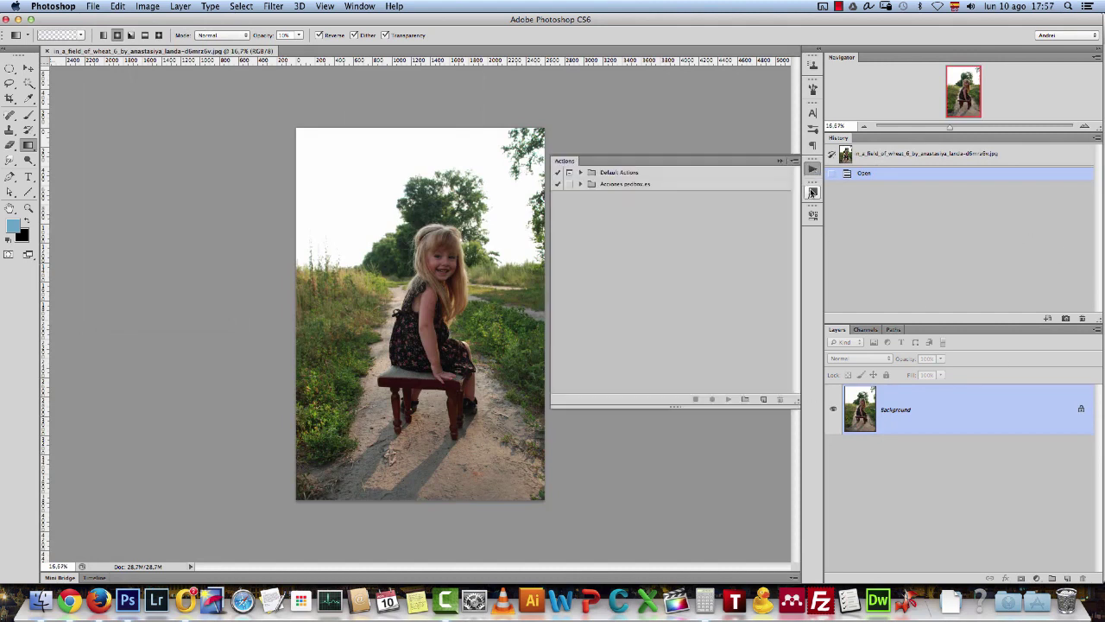
left_click(596, 186)
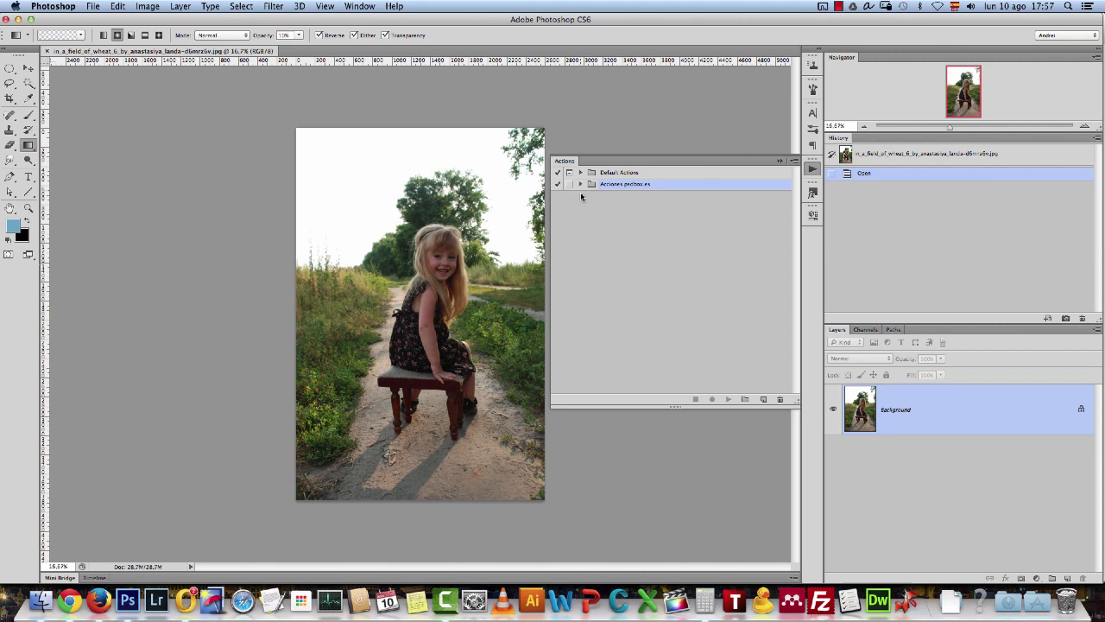
left_click(763, 399)
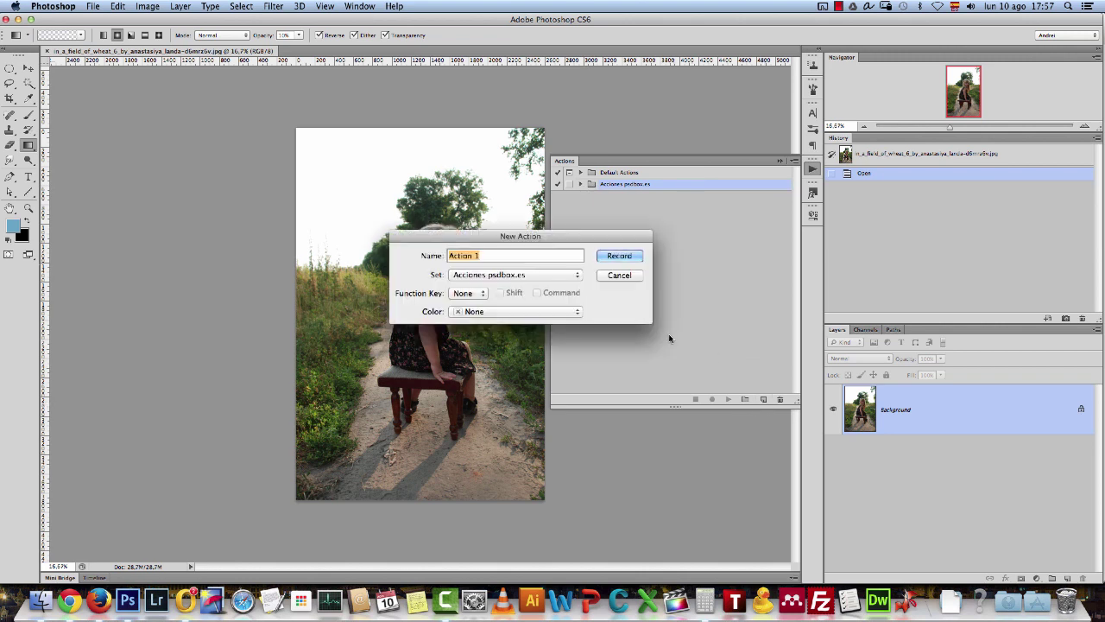
type("Fantasy photo effect")
key("Return")
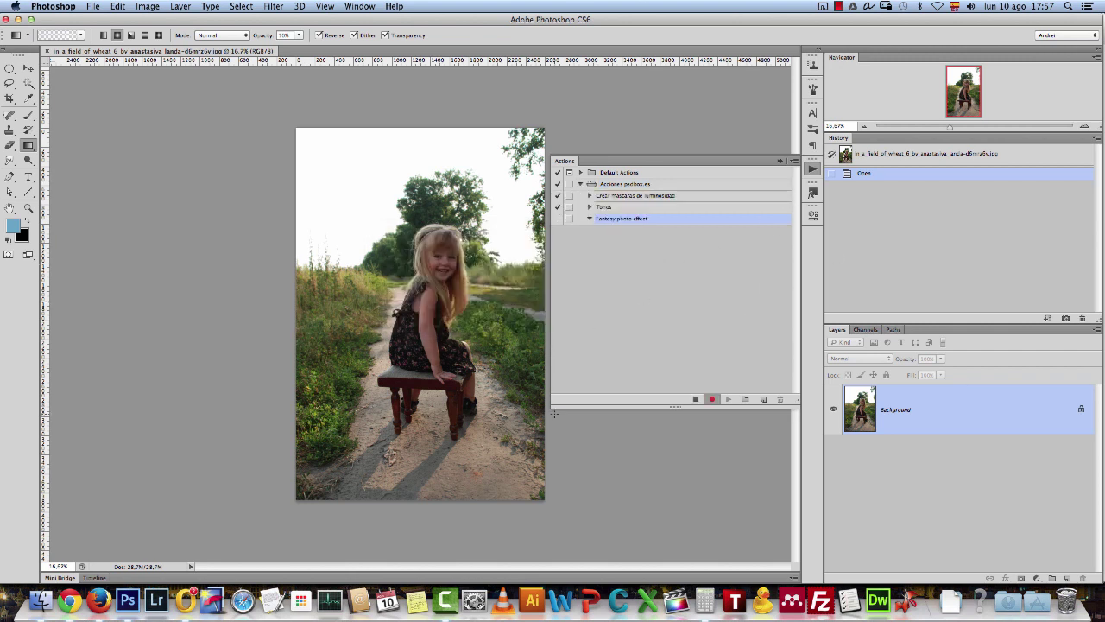
- Resize the Actions panel to a wider, shorter layout
left_click_drag(553, 409, 631, 416)
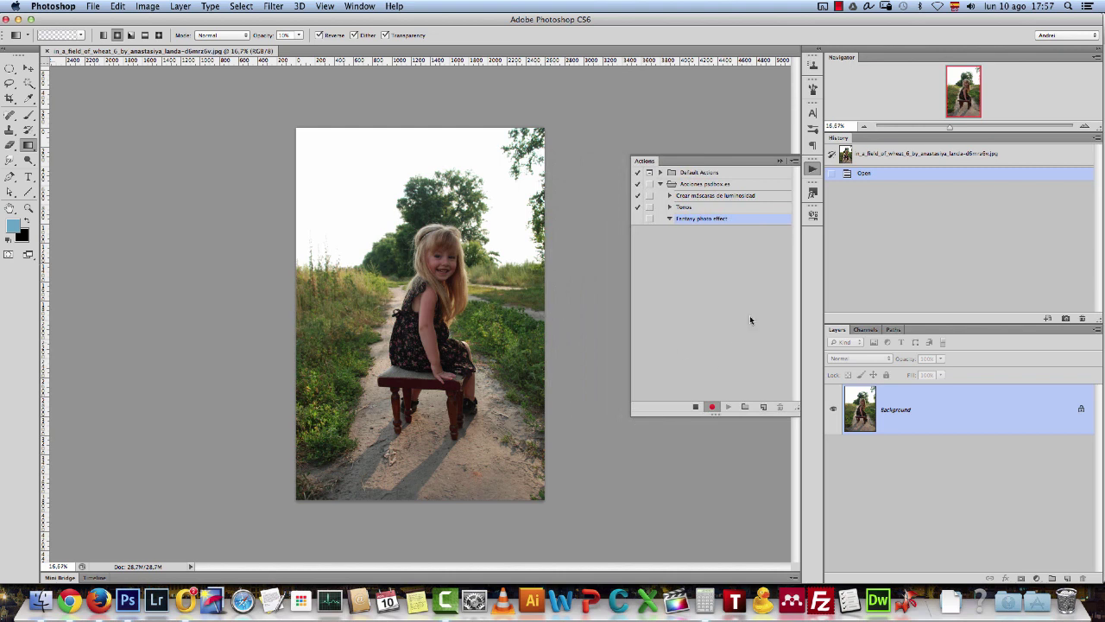
left_click(780, 161)
left_click(812, 168)
left_click_drag(790, 418, 790, 344)
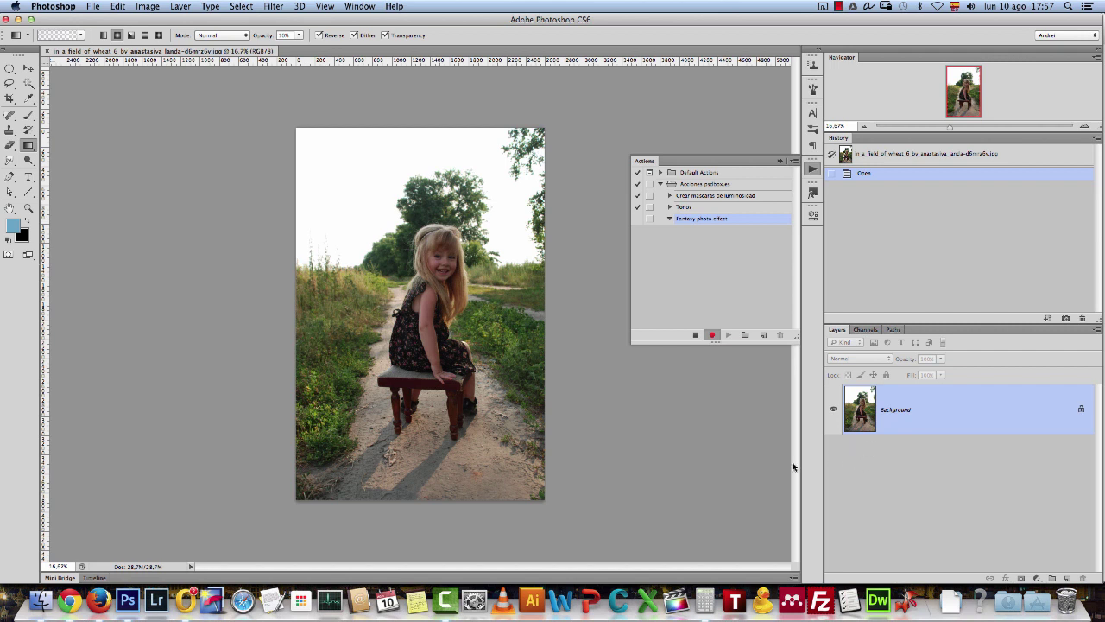
- Duplicate the photo to Layer 1 with Cmd+J and convert Layer 1 to a Smart Object
key("super+j")
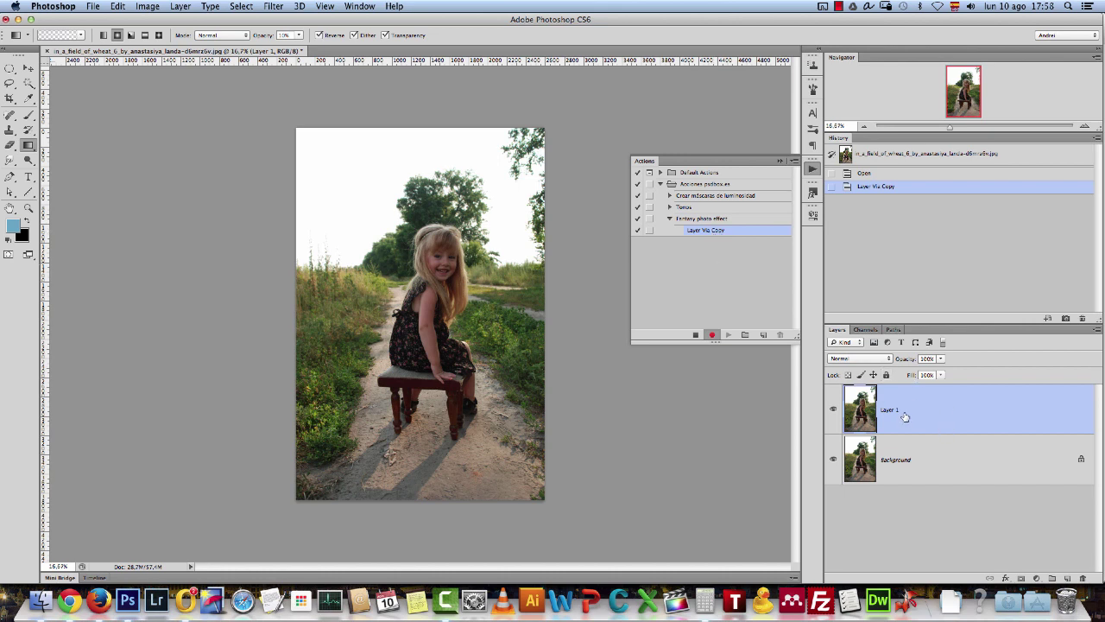
right_click(940, 401)
left_click(862, 245)
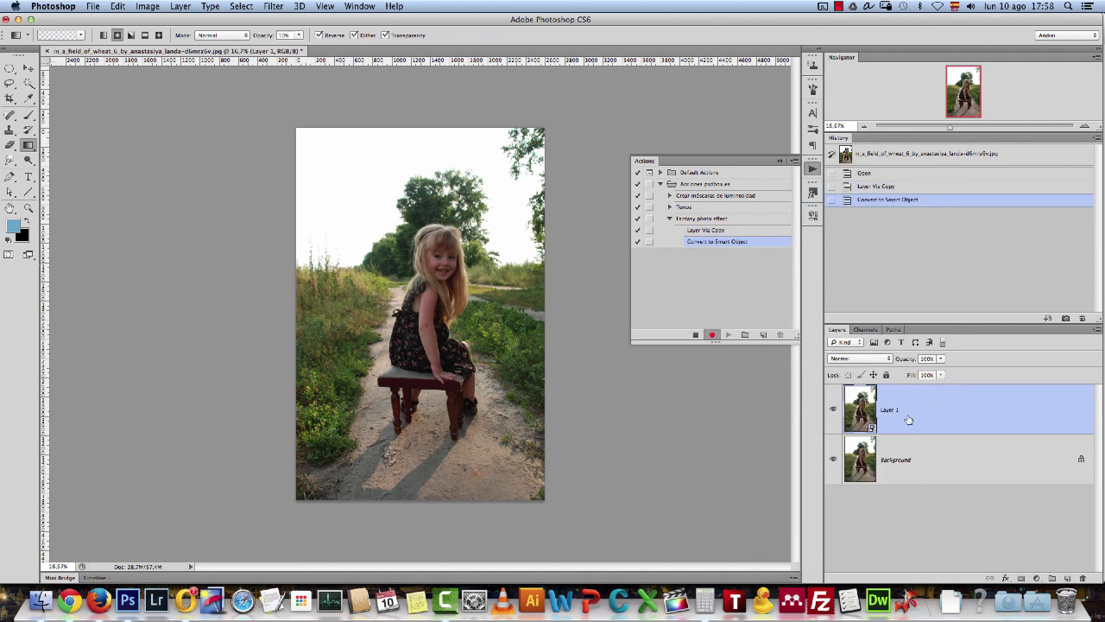
left_click(148, 6)
- Apply Shadows/Highlights with shadows amount 15, tonal width 55 and radius 200
mouse_move(197, 43)
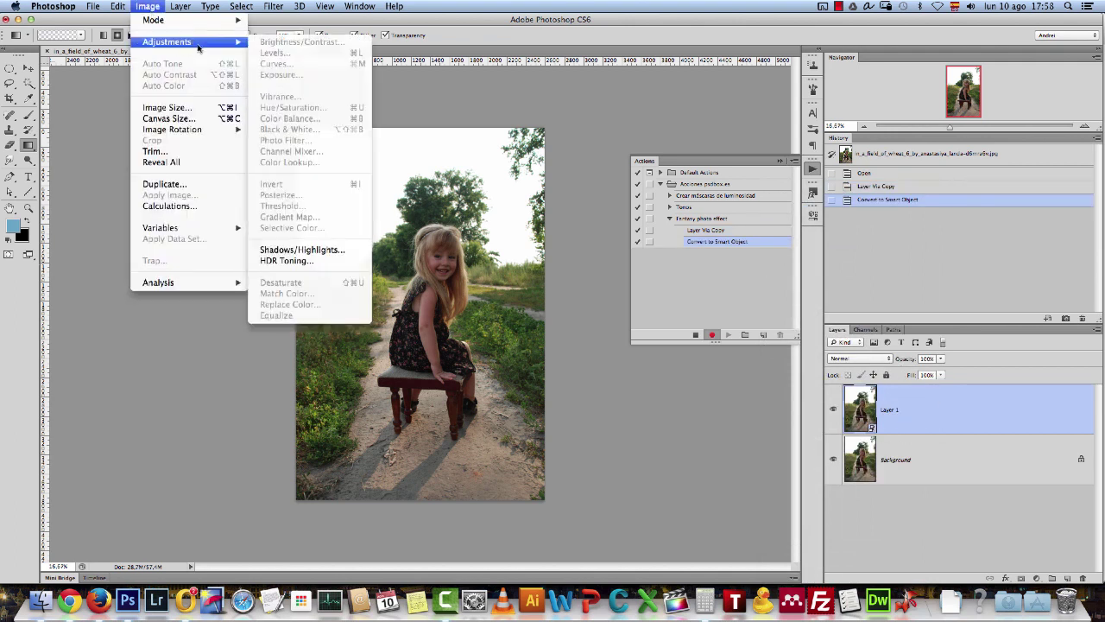
left_click(293, 250)
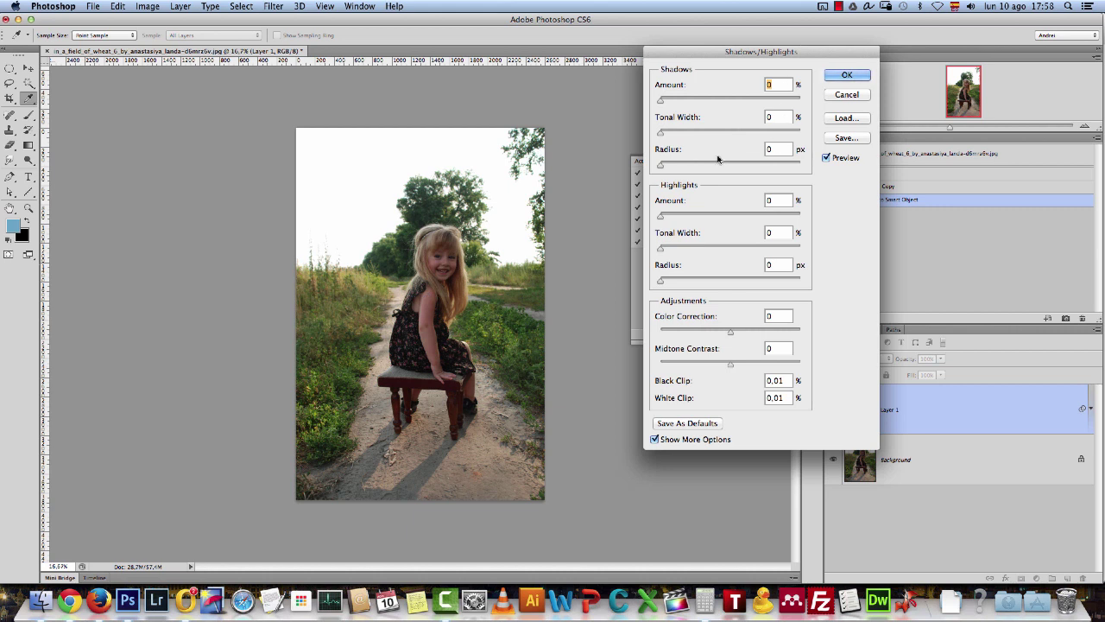
type("15")
key("Tab")
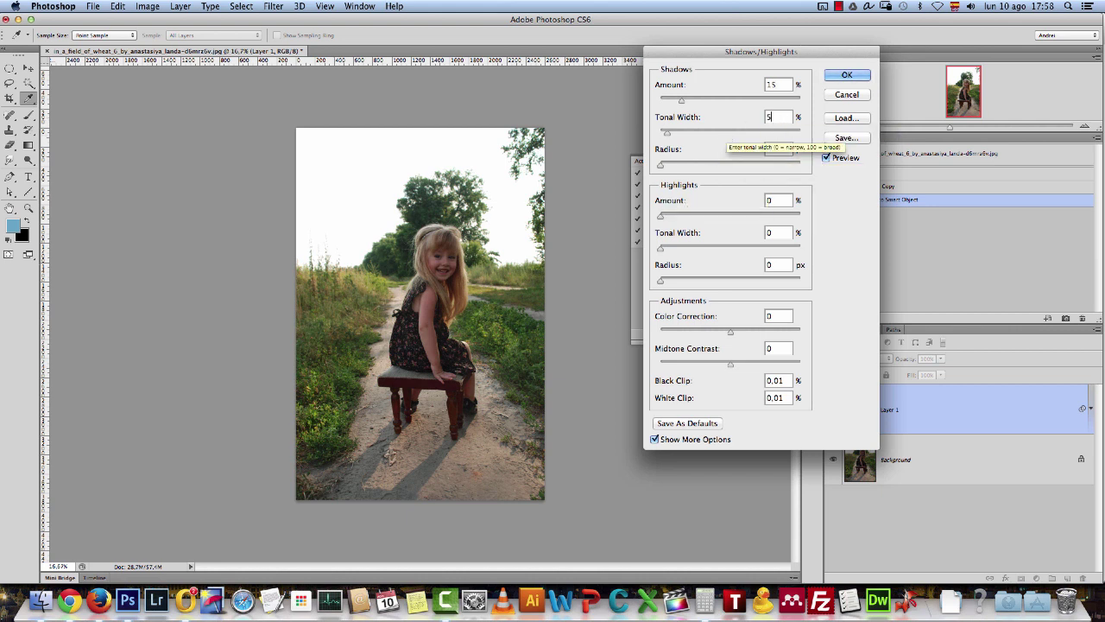
type("55")
key("Tab")
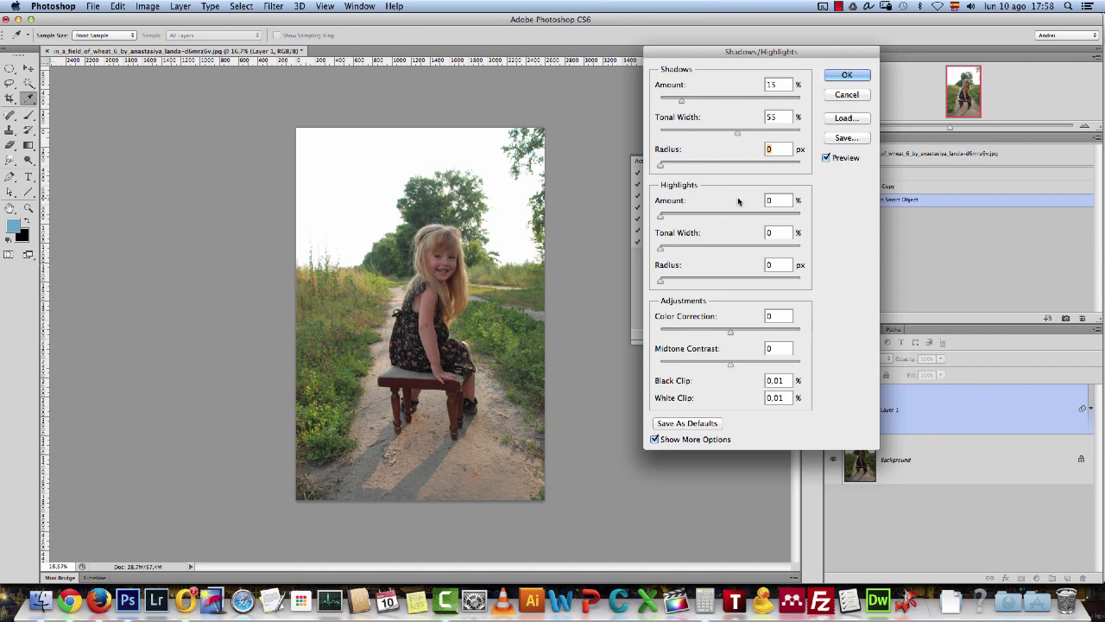
type("200")
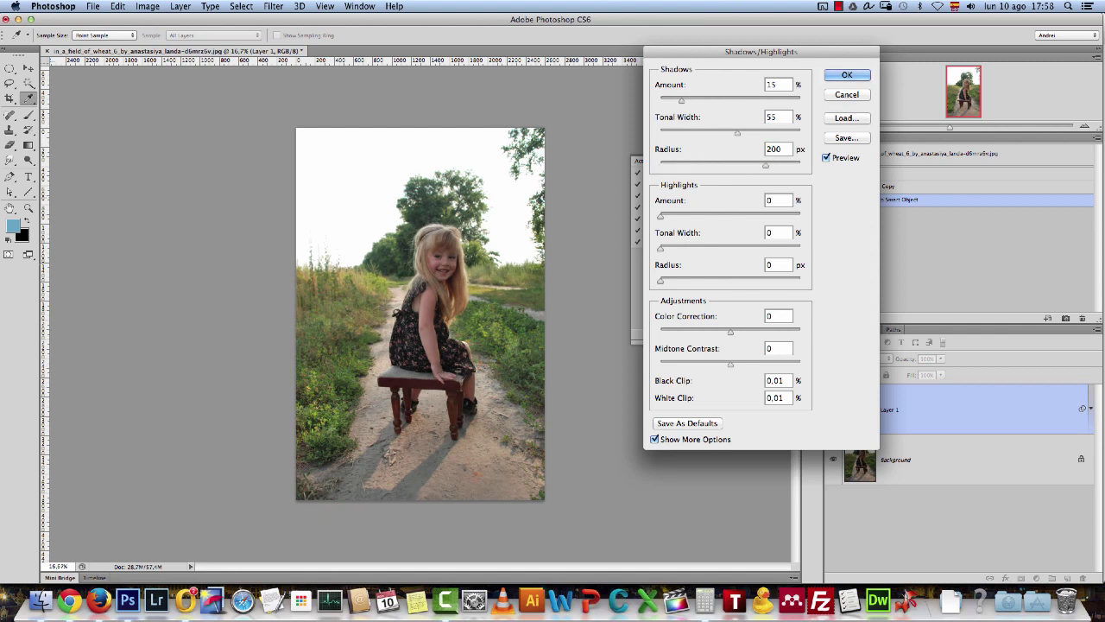
left_click(828, 159)
left_click(828, 160)
- Set the highlights to amount 10, tonal width 2 and radius 170
key("Tab")
type("10")
key("Tab")
type("2")
key("Tab")
type("170")
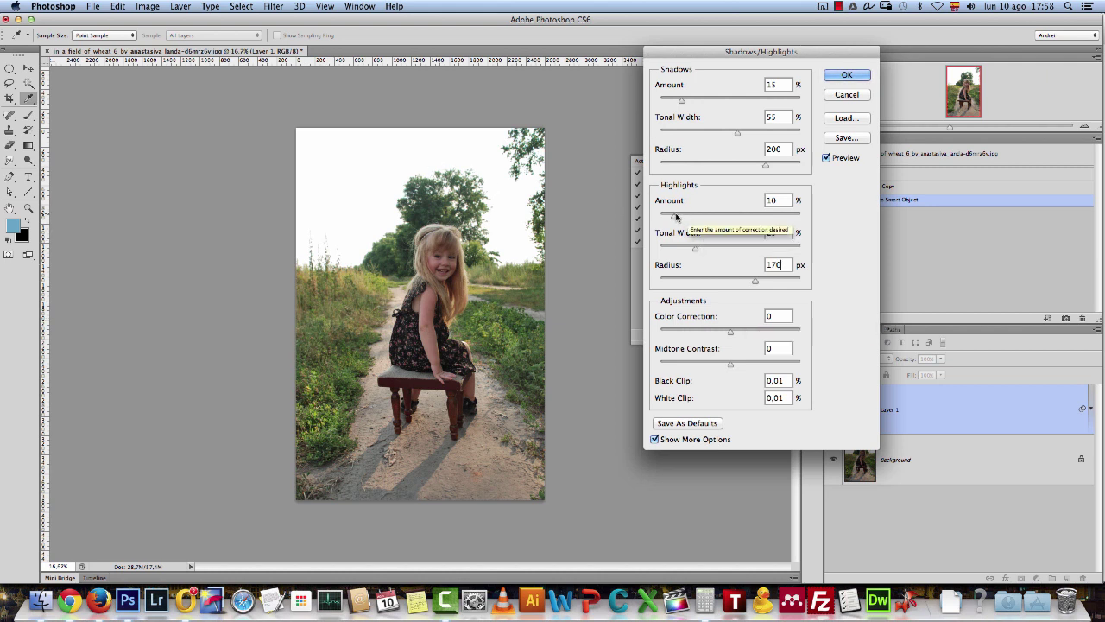
left_click_drag(676, 217, 746, 215)
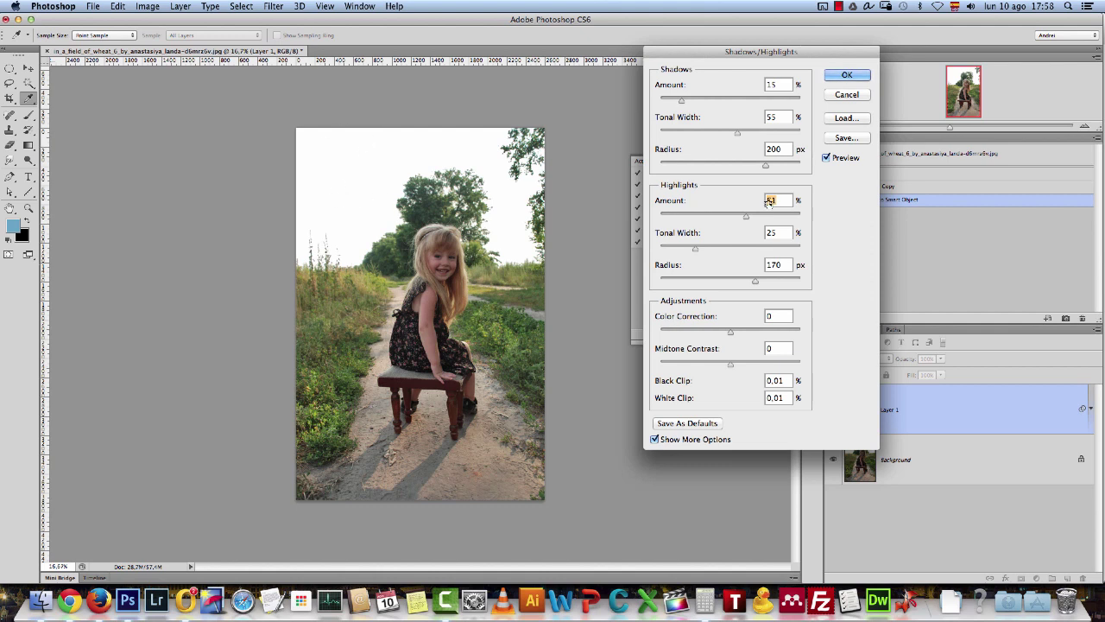
left_click_drag(747, 216, 674, 215)
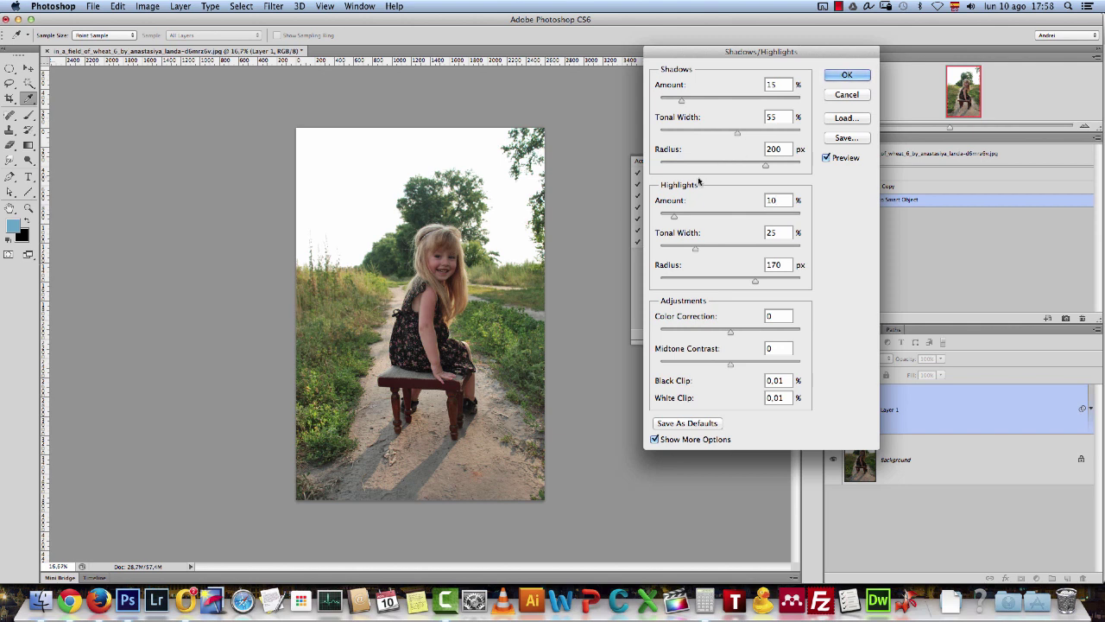
left_click(827, 159)
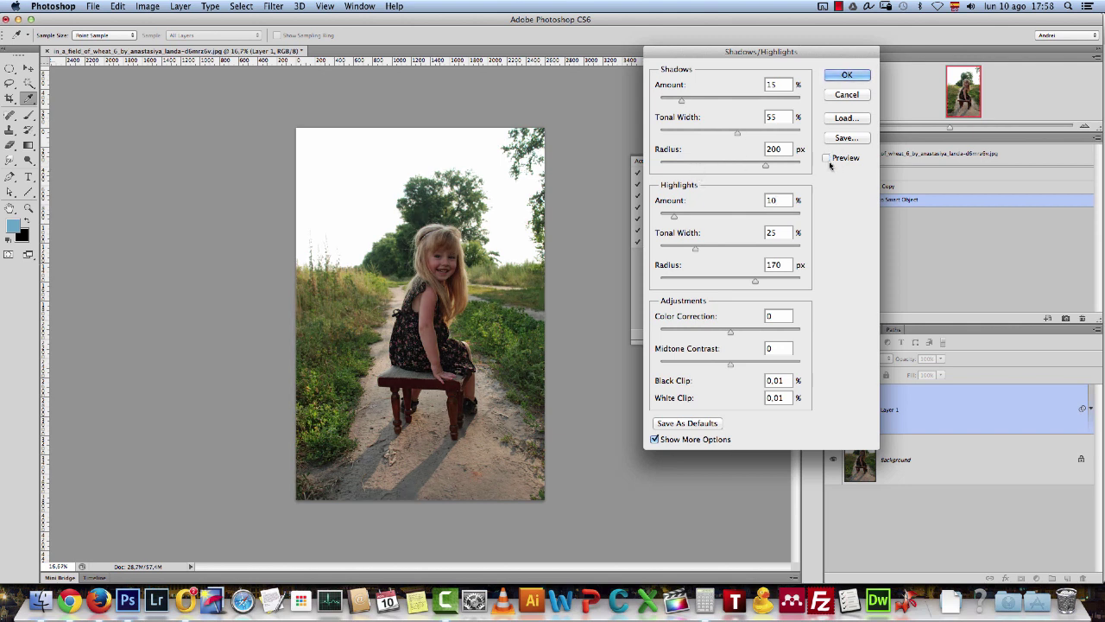
left_click(827, 159)
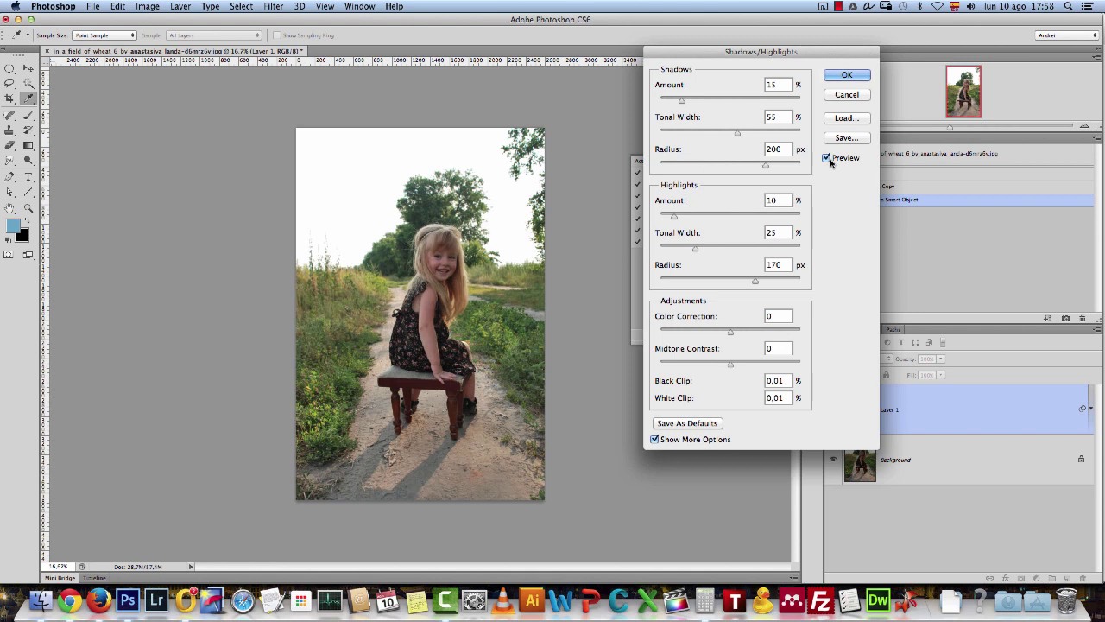
- Set Midtone Contrast to -10 and apply the Shadows/Highlights smart filter
left_click(773, 348)
type("-10")
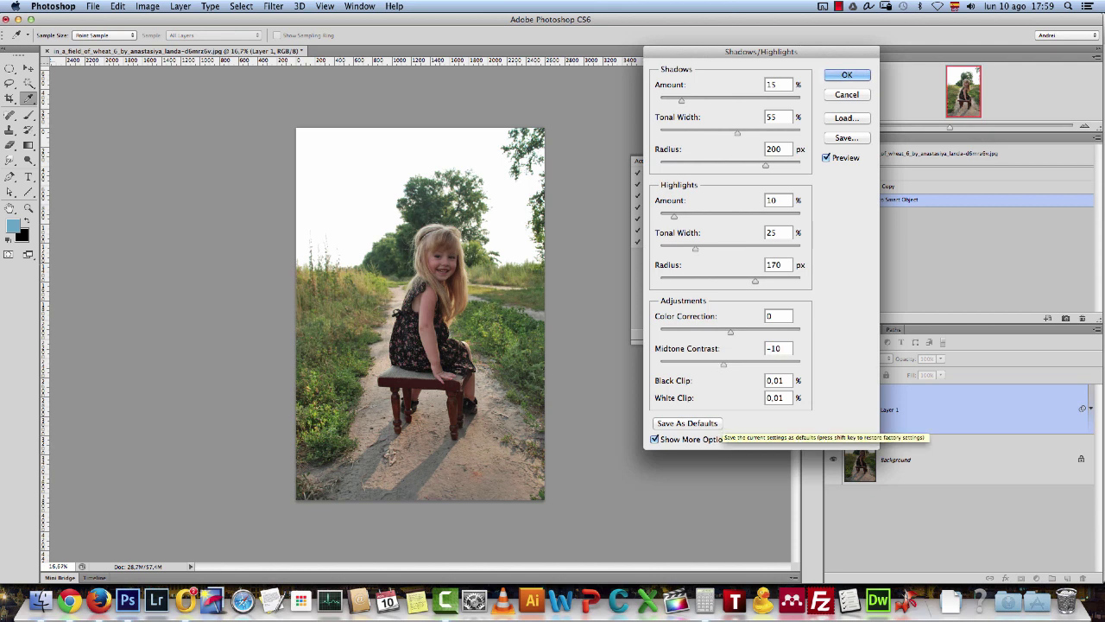
left_click(856, 78)
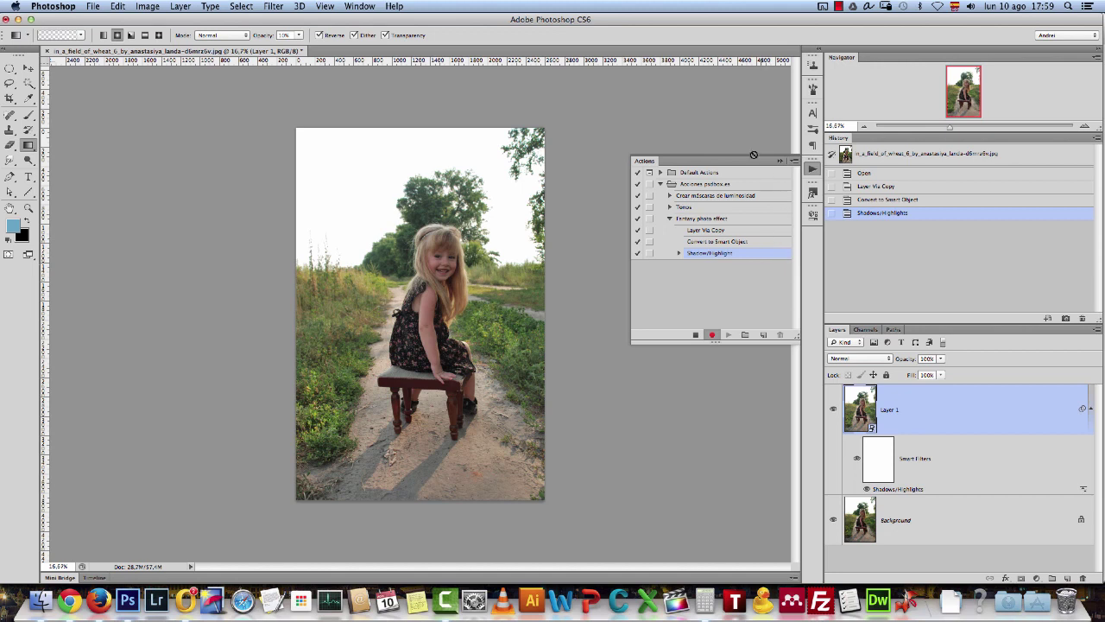
- Add a Gradient Fill layer starting from a colour-to-transparent preset
left_click(780, 162)
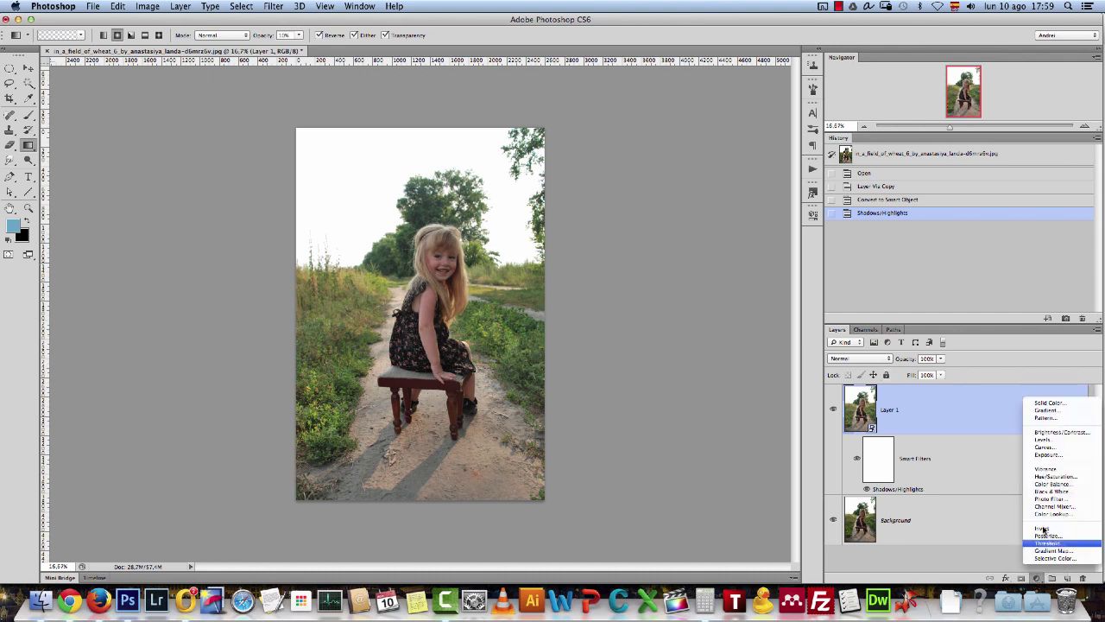
left_click(1062, 411)
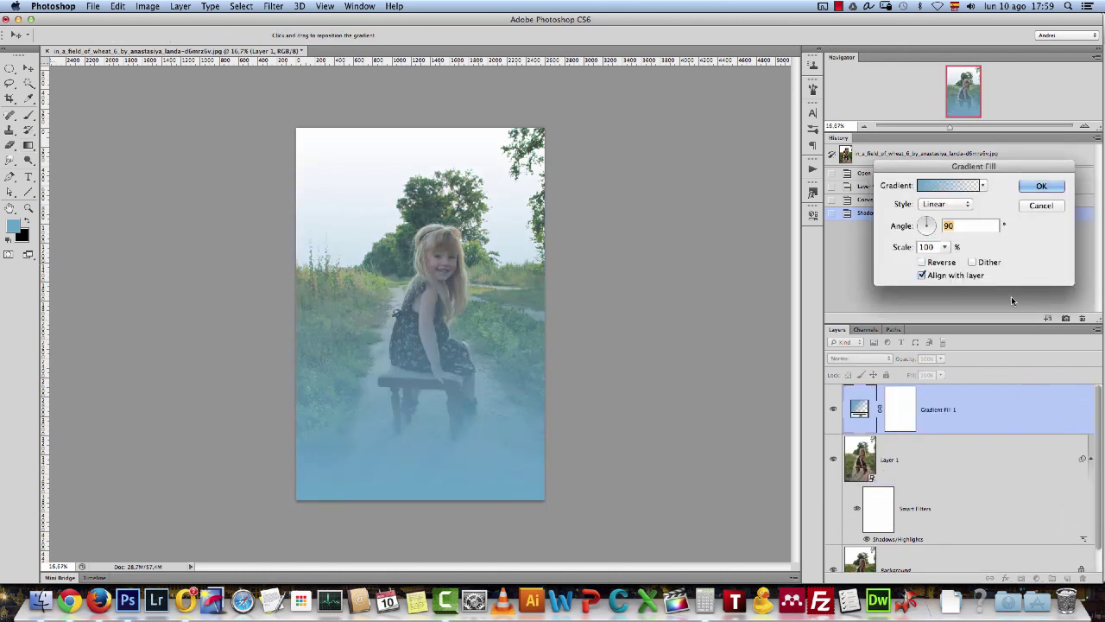
left_click(950, 186)
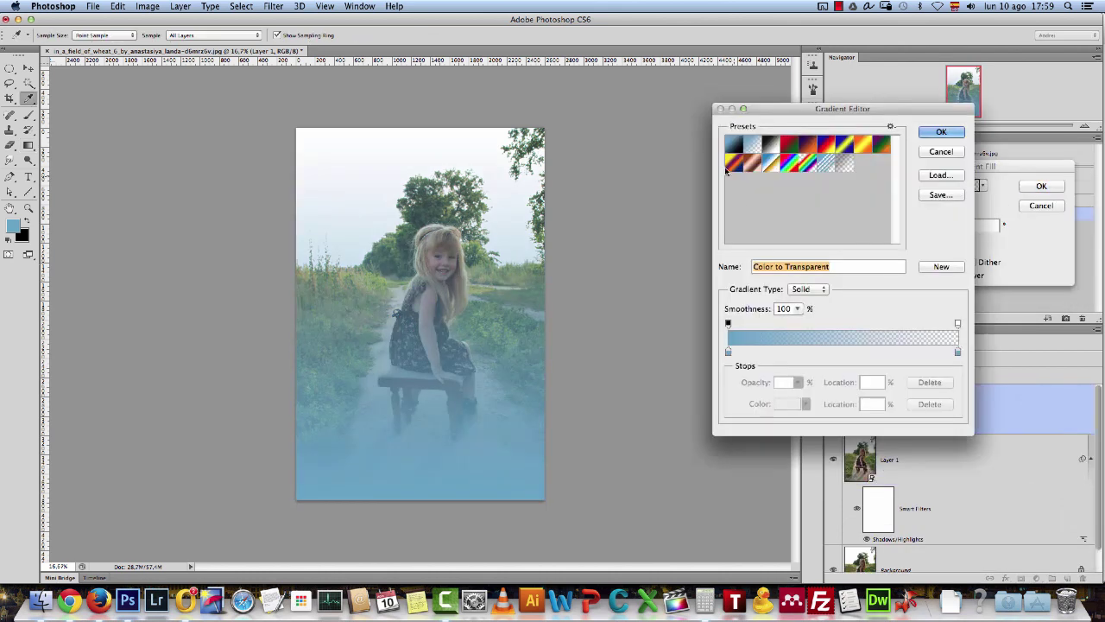
left_click(752, 147)
- Set both gradient colour stops to black for a black-to-transparent gradient
left_click(728, 352)
left_click(789, 404)
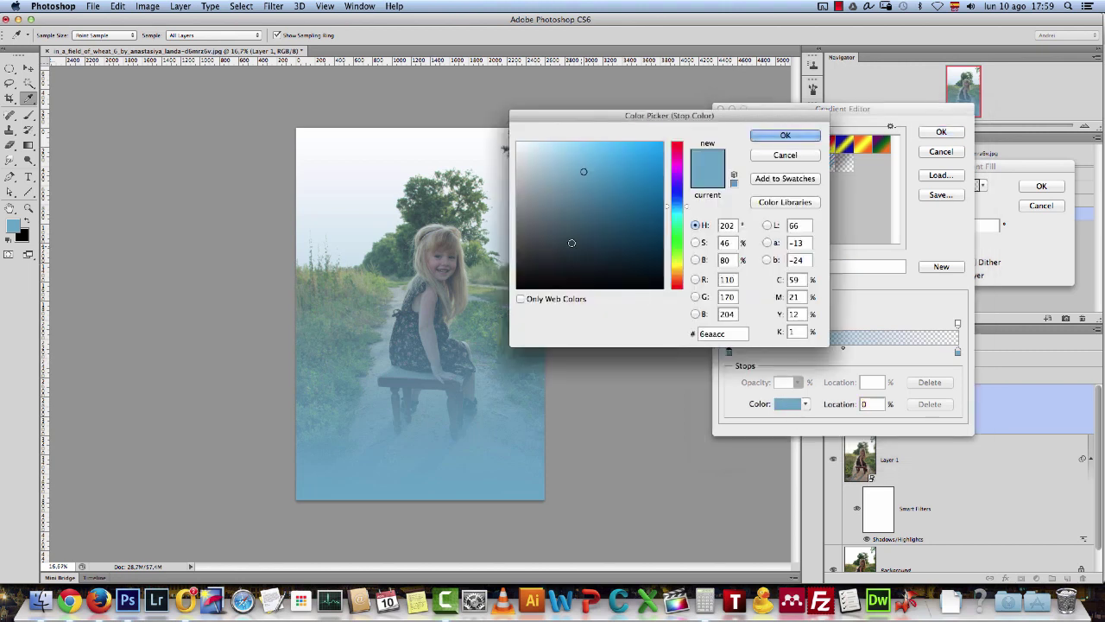
left_click(522, 285)
left_click(764, 136)
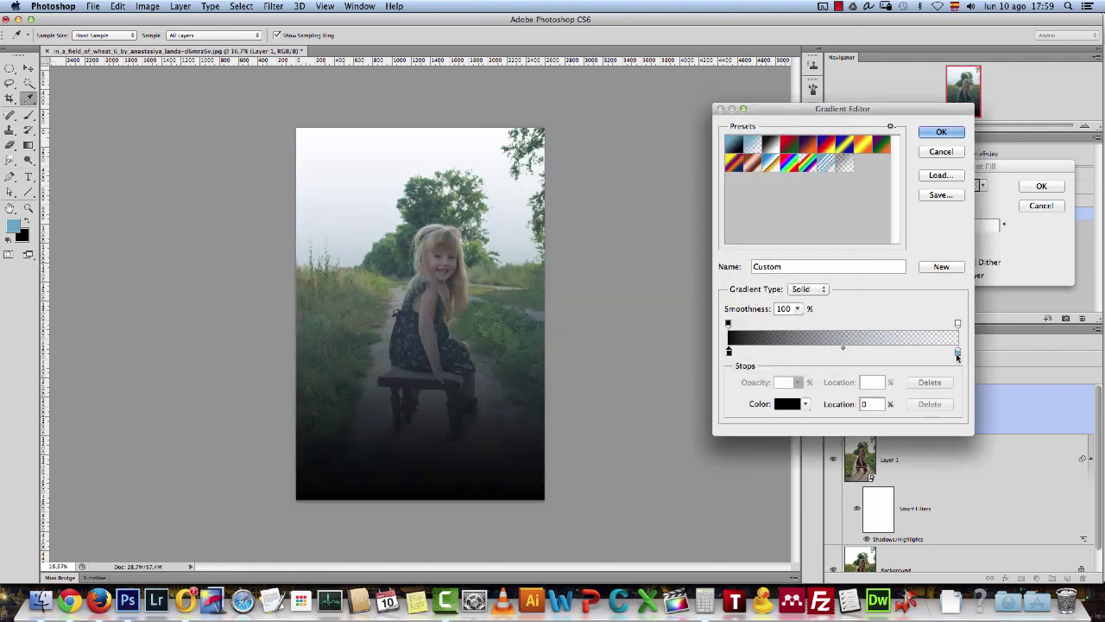
left_click(957, 352)
left_click(787, 405)
left_click(521, 286)
left_click(785, 136)
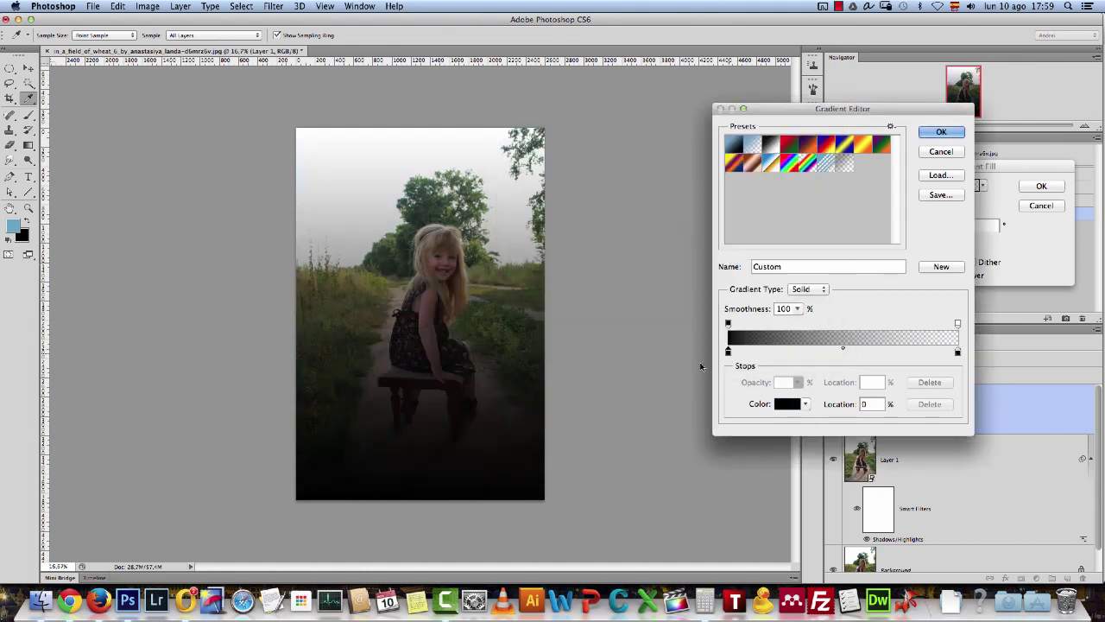
- Make the gradient a reversed Radial at 200% scale, centred near the trees, and apply it
left_click(948, 133)
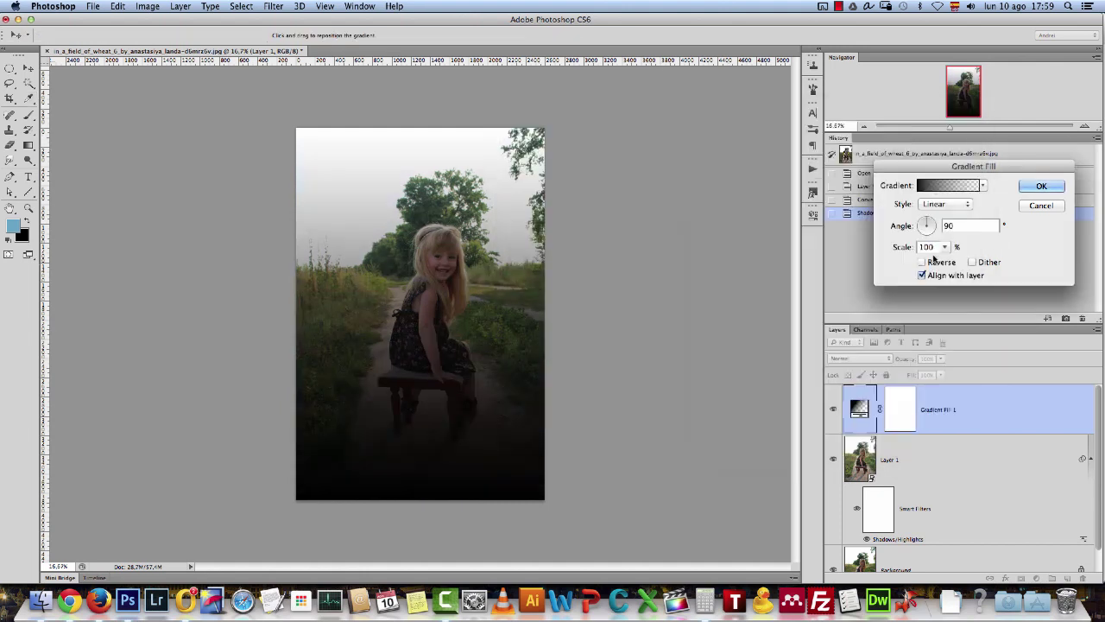
left_click(948, 206)
left_click(947, 215)
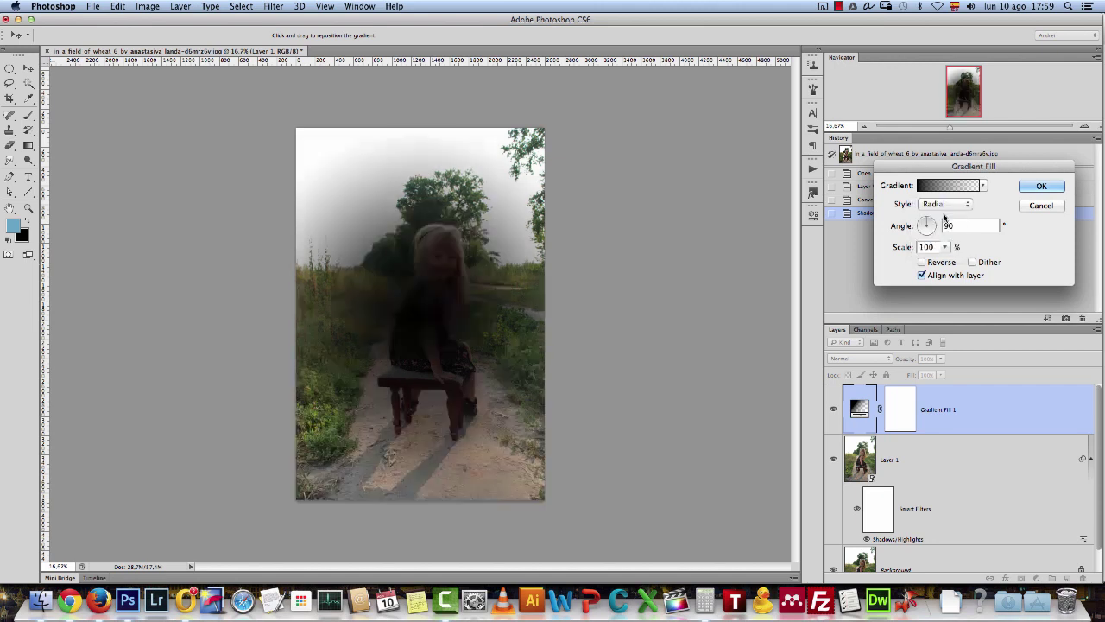
left_click(922, 261)
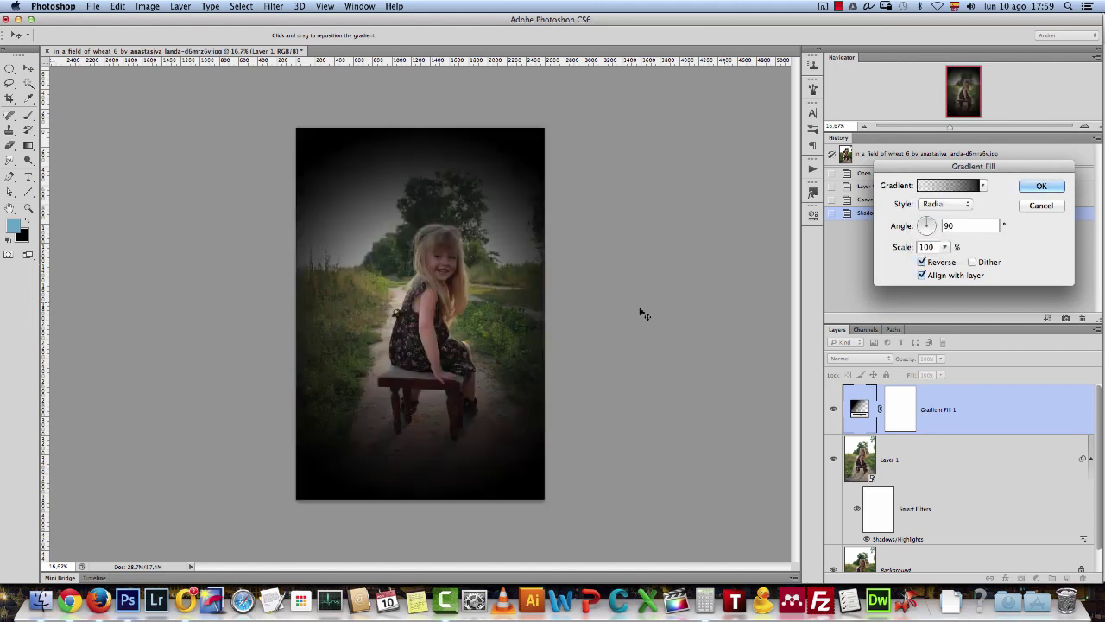
left_click(944, 247)
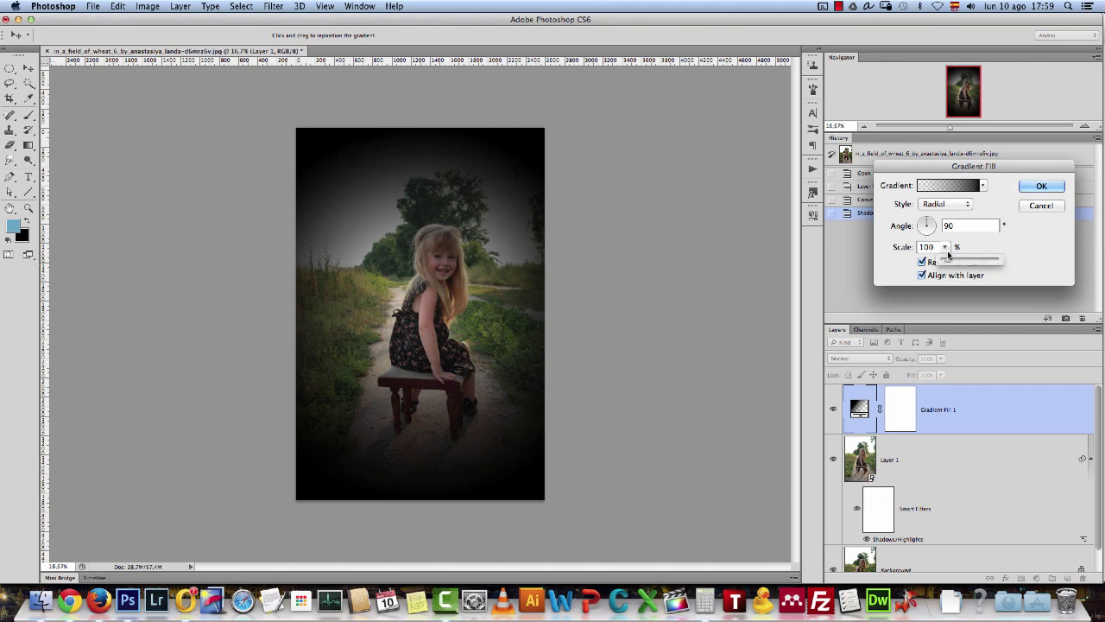
left_click_drag(941, 266, 950, 267)
left_click_drag(455, 298, 499, 257)
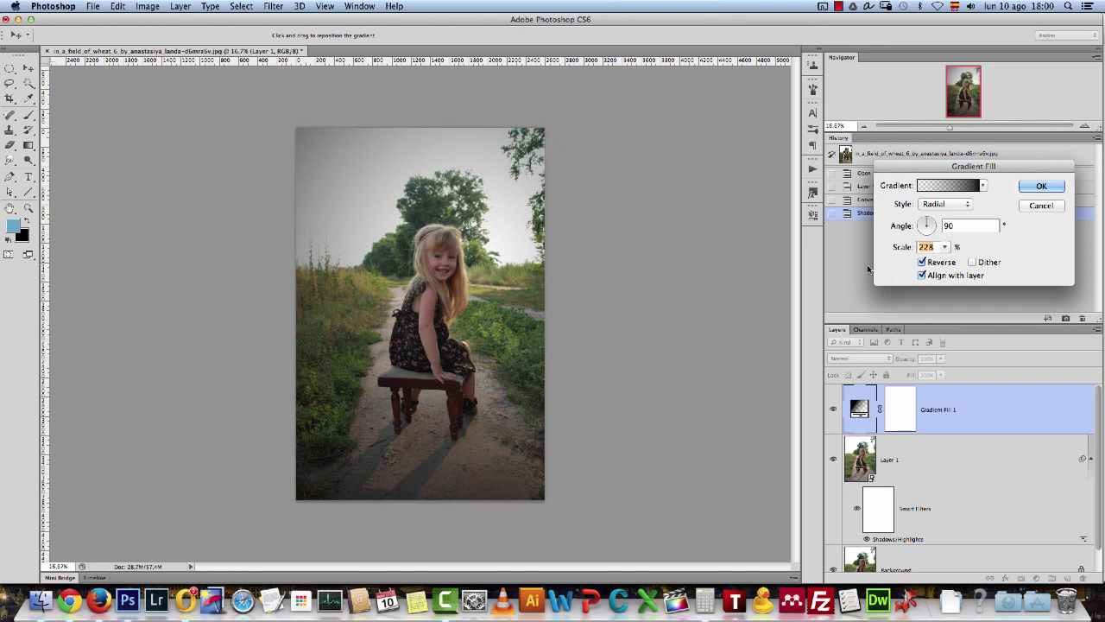
type("200")
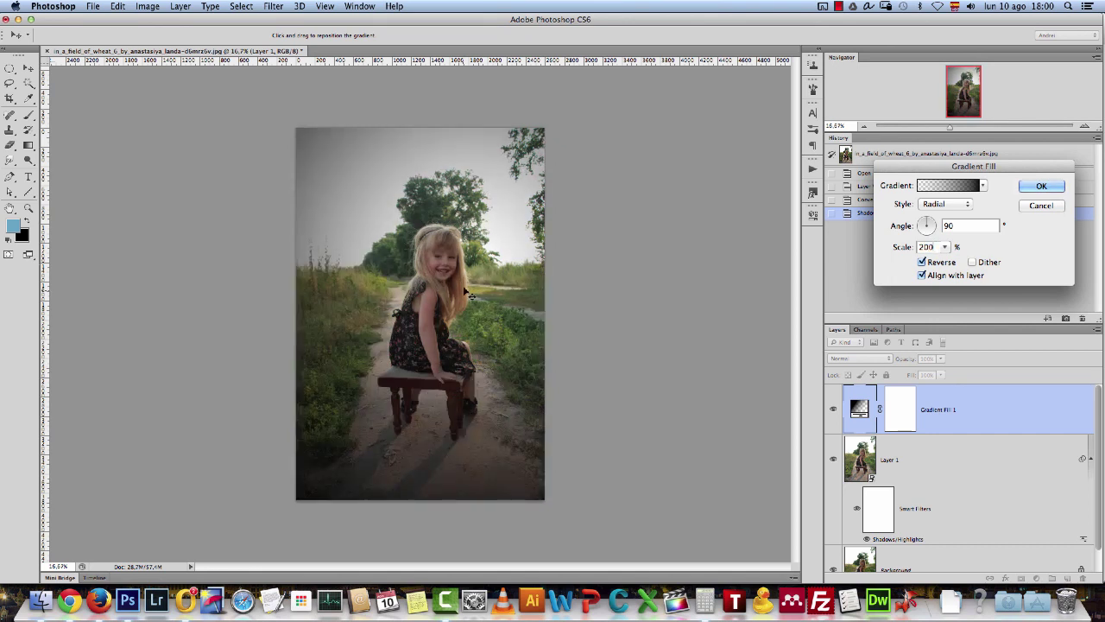
left_click_drag(552, 293, 486, 254)
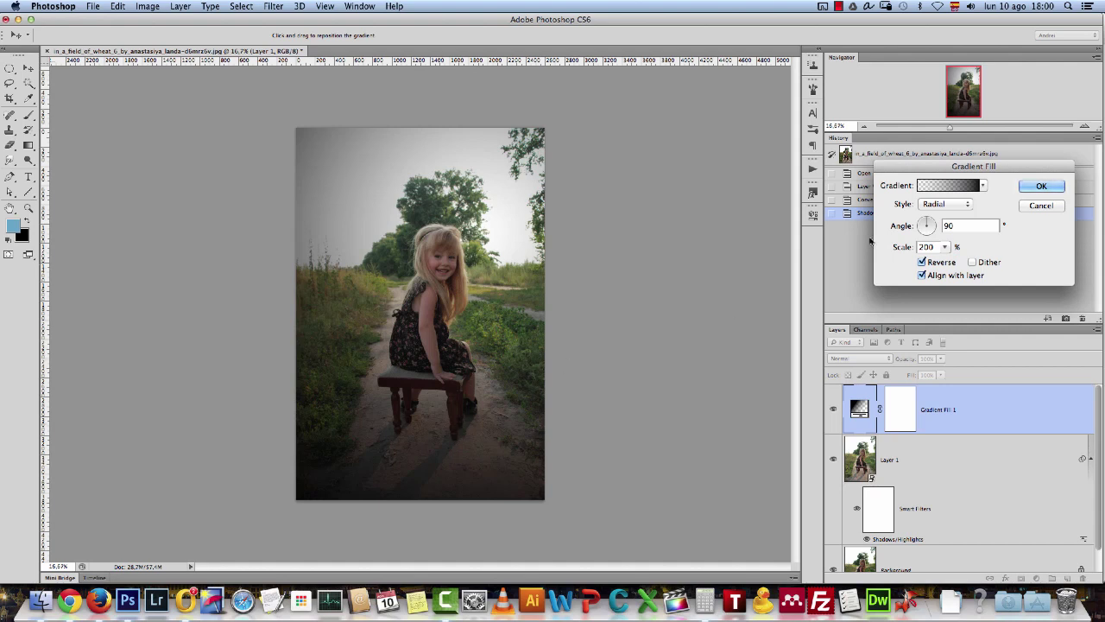
left_click(1041, 187)
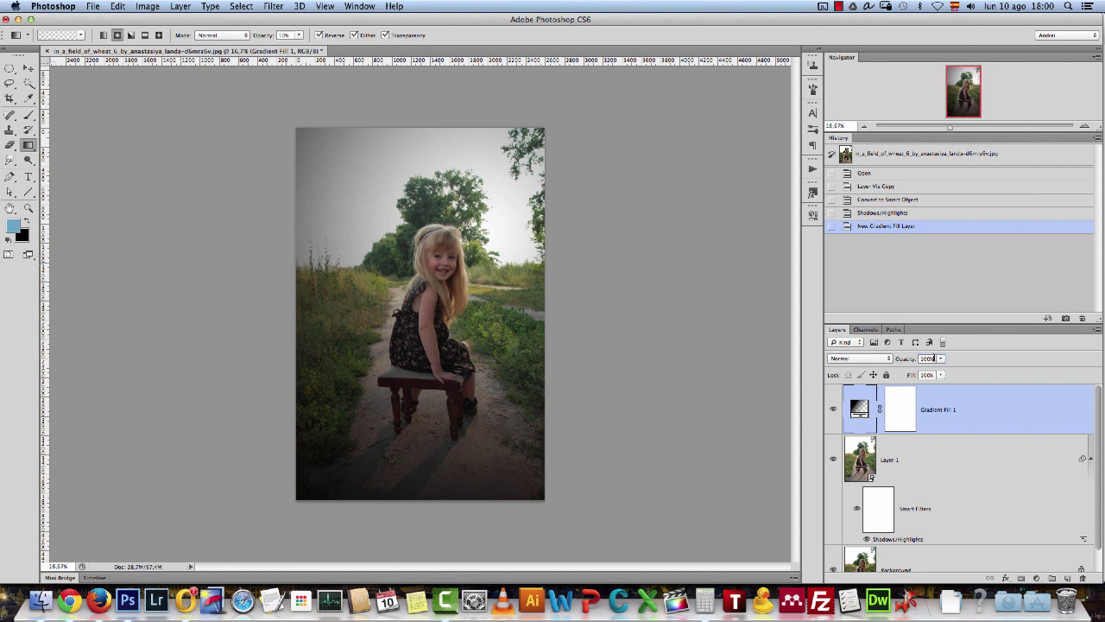
- Set Gradient Fill 1's blend mode to Soft Light and lower its opacity
left_click(874, 360)
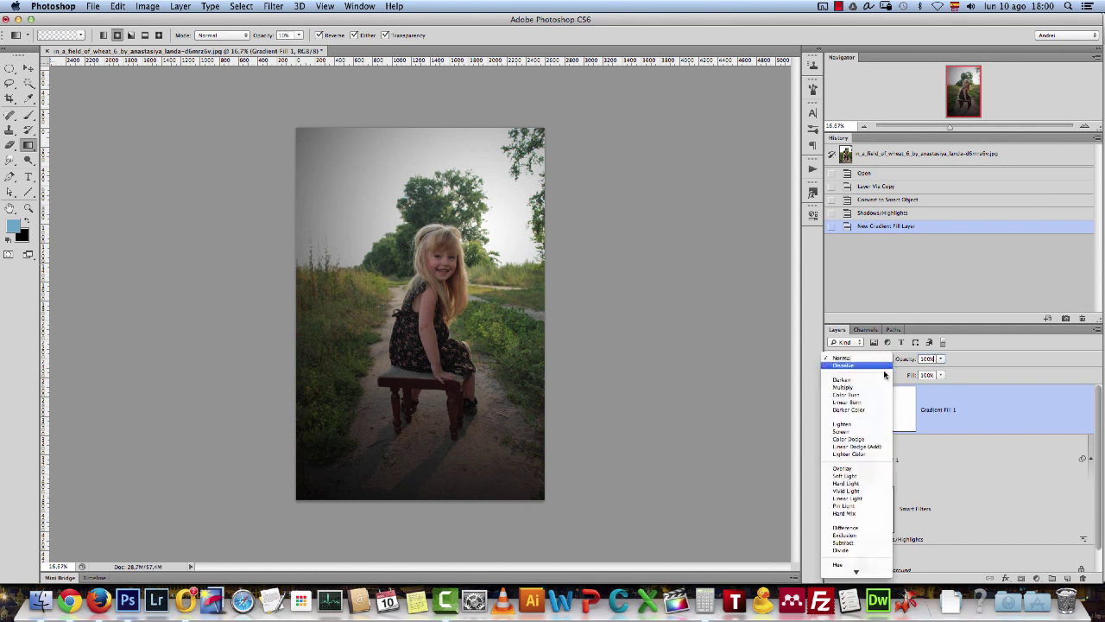
left_click(846, 476)
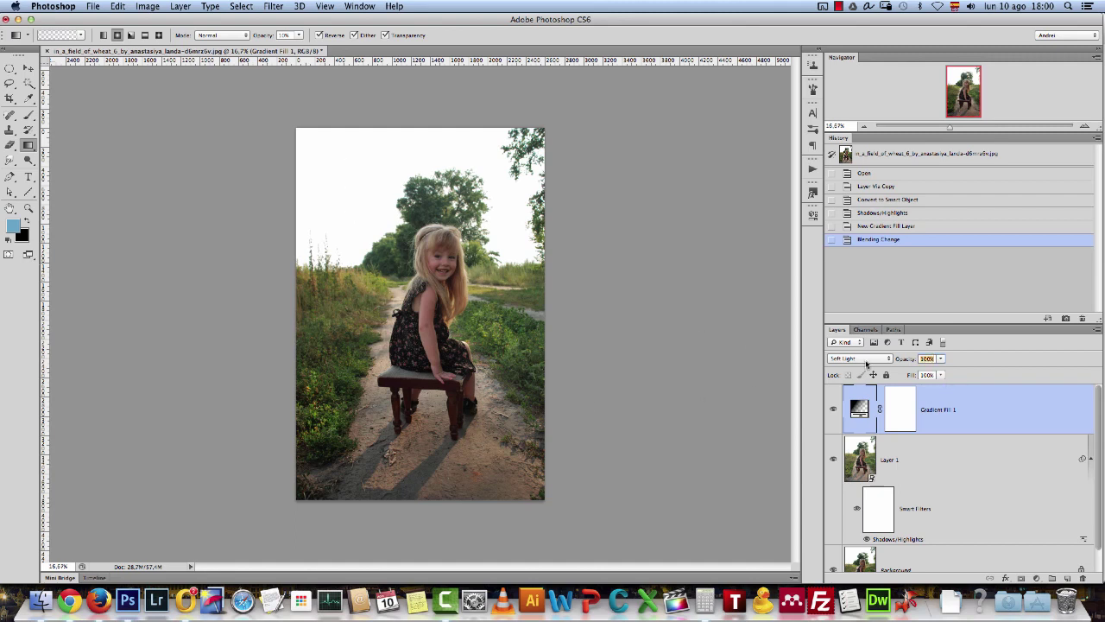
type("50")
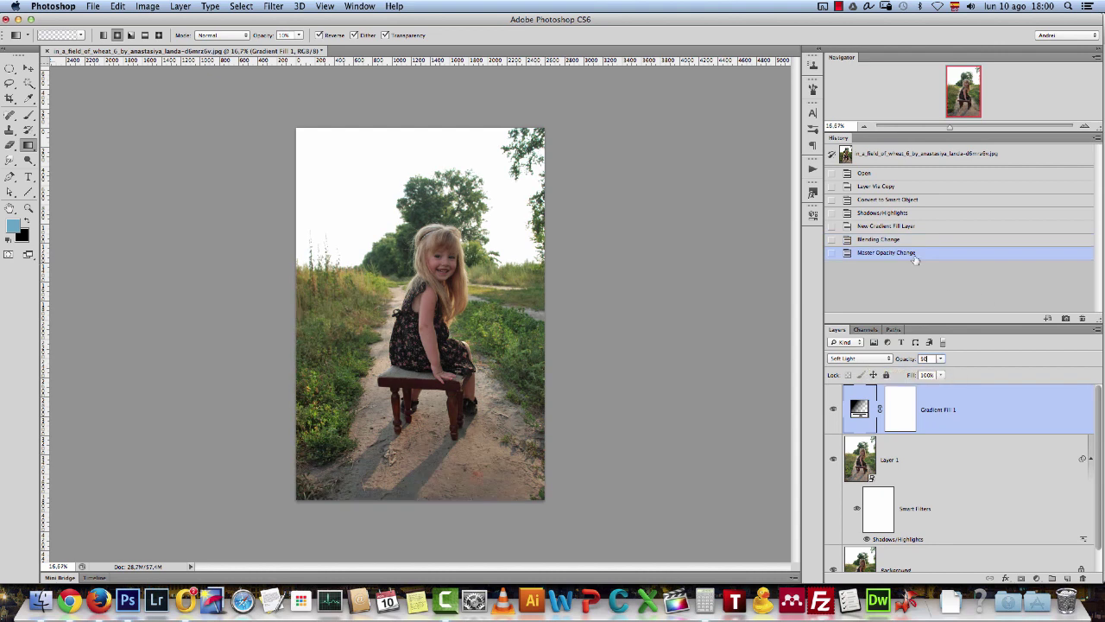
type("3")
type("0")
- Add a Curves 1 layer and raise the Blue channel's black point to output 20
left_click(1037, 578)
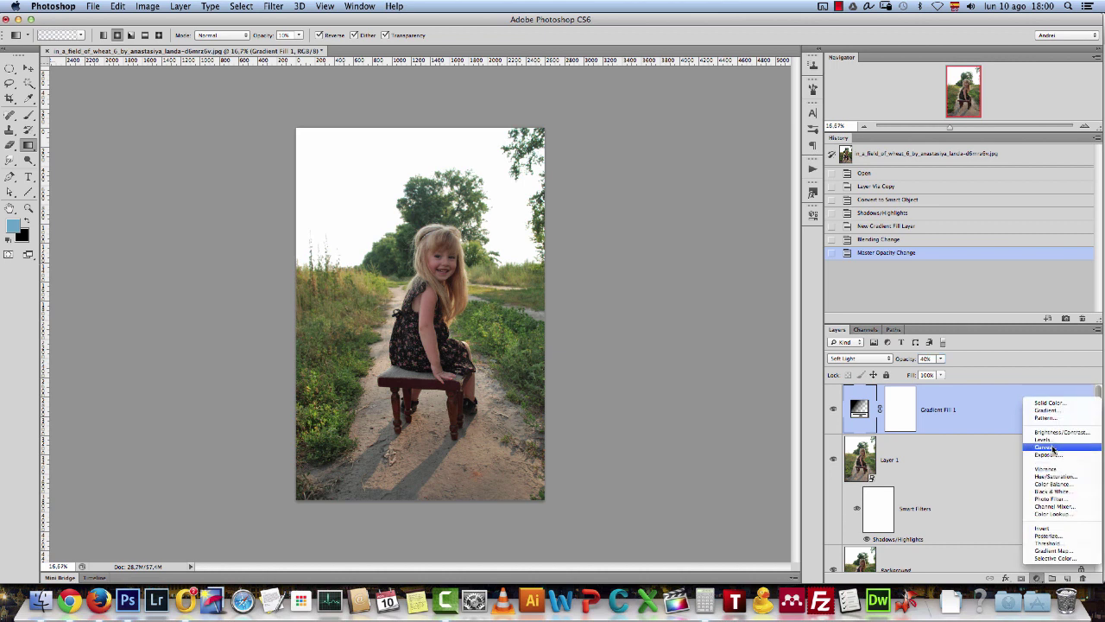
left_click(1051, 450)
left_click(702, 257)
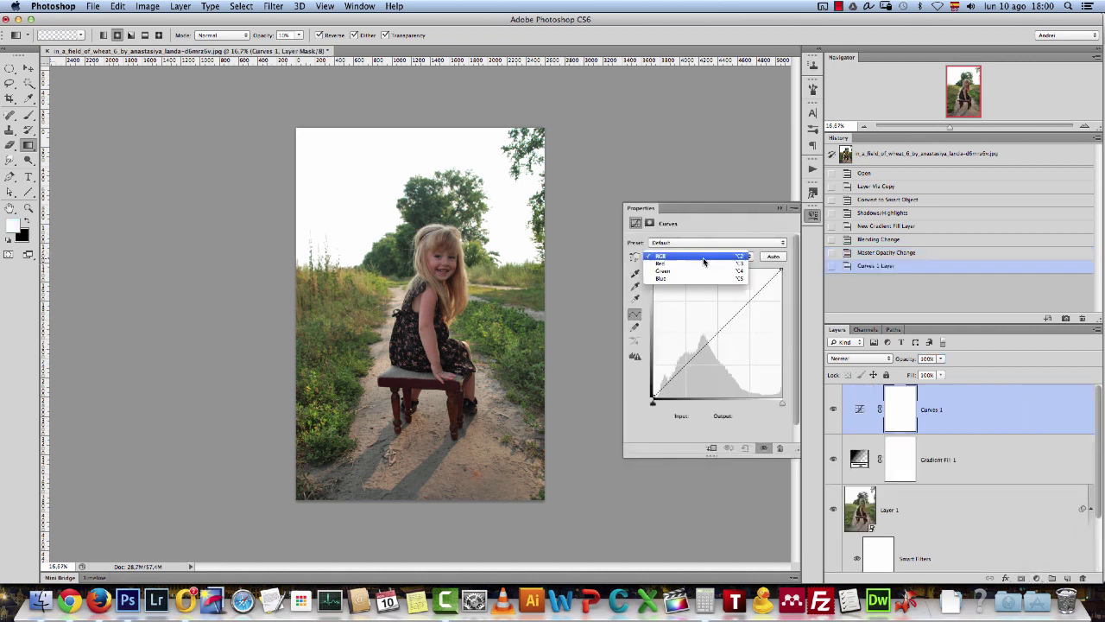
left_click(682, 278)
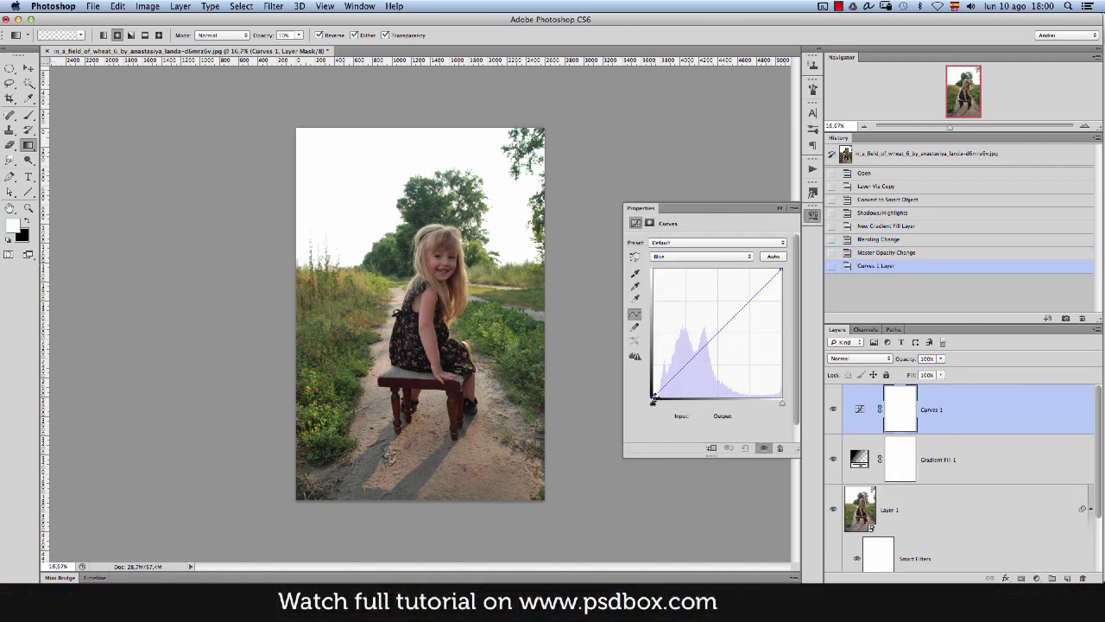
left_click(654, 396)
key("shift+Up")
key("shift+Up")
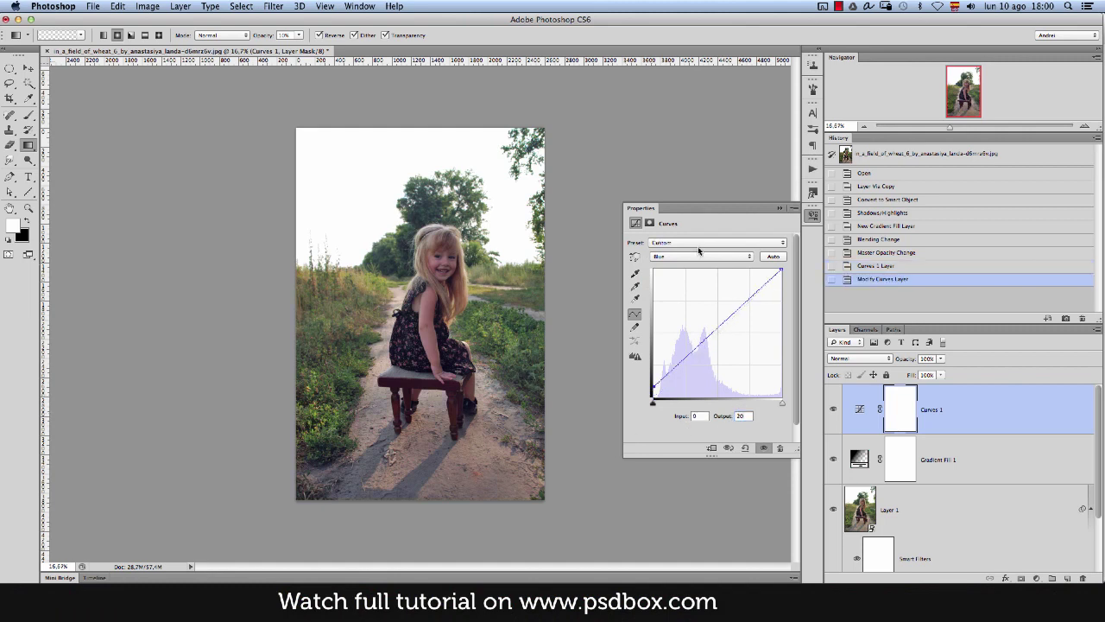